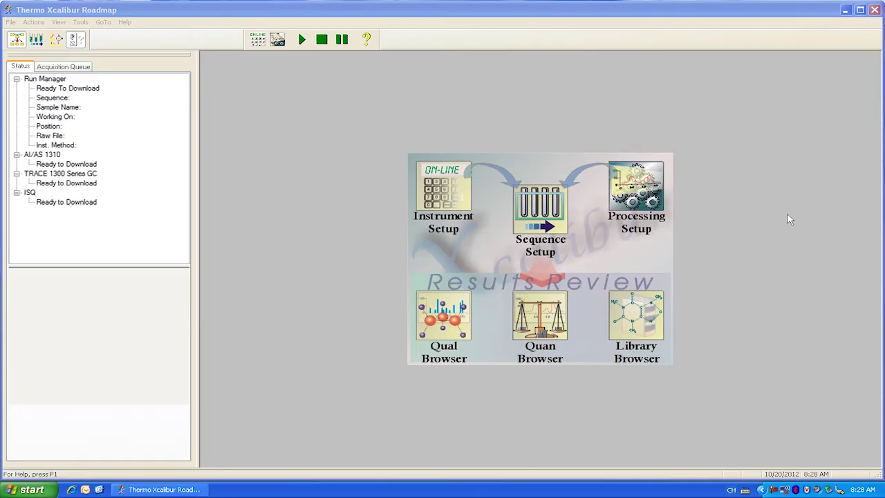
Open Processing Setup full-screen, start a new untitled method and show the View Bar.
left_click(639, 197)
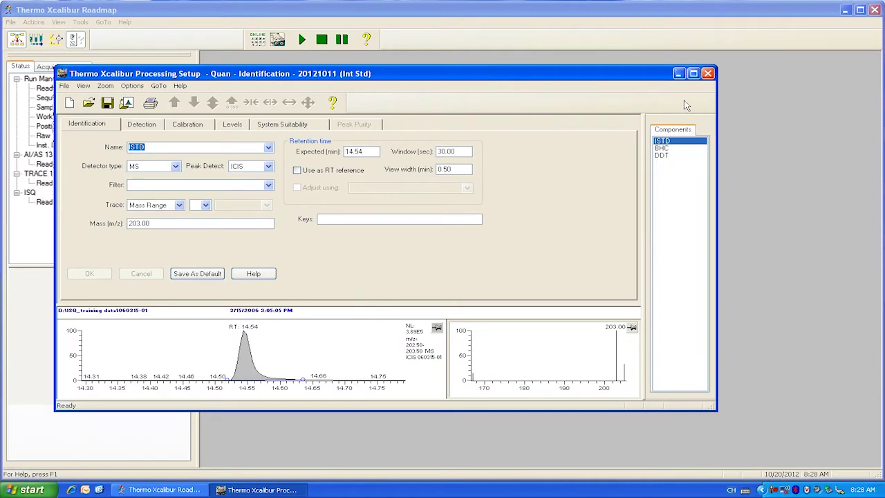
left_click(693, 74)
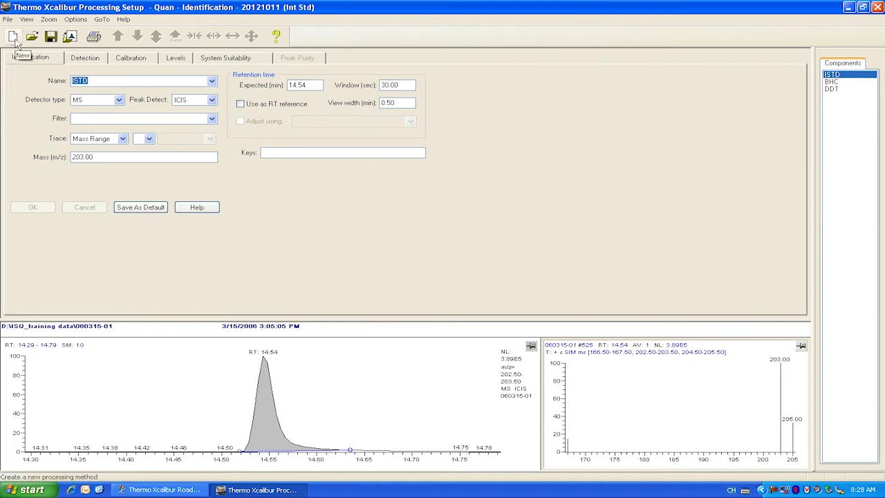
left_click(13, 37)
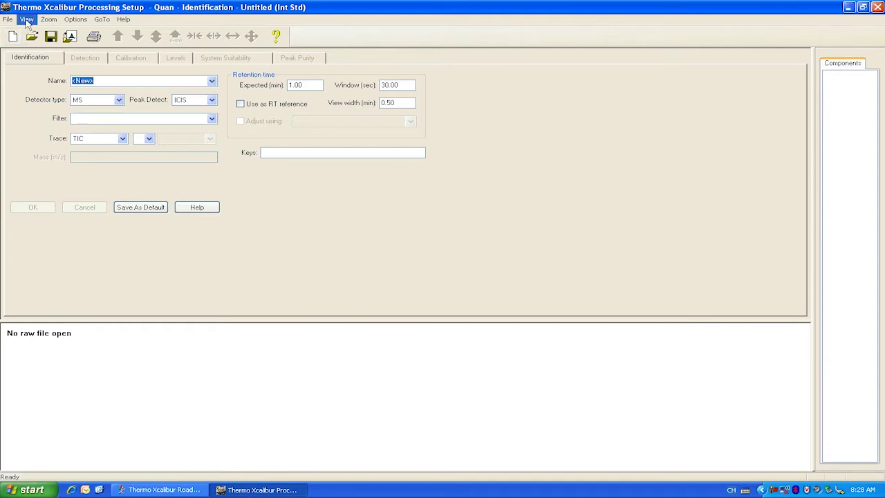
left_click(26, 21)
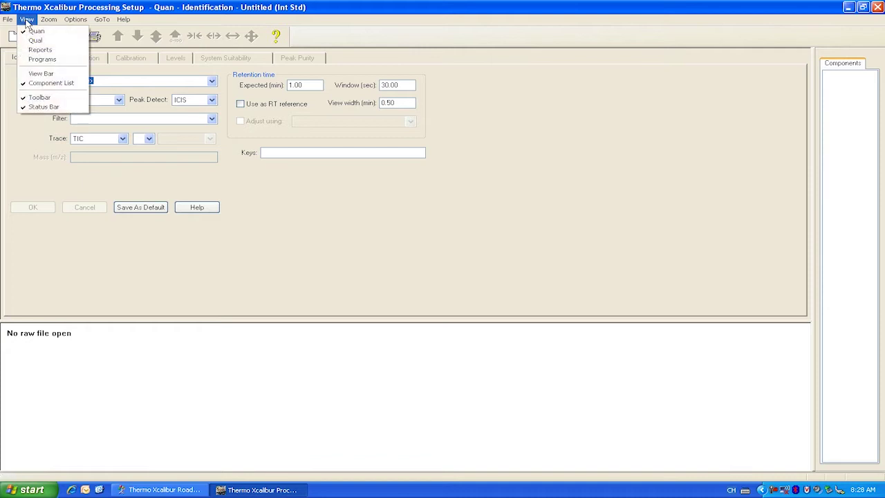
left_click(26, 74)
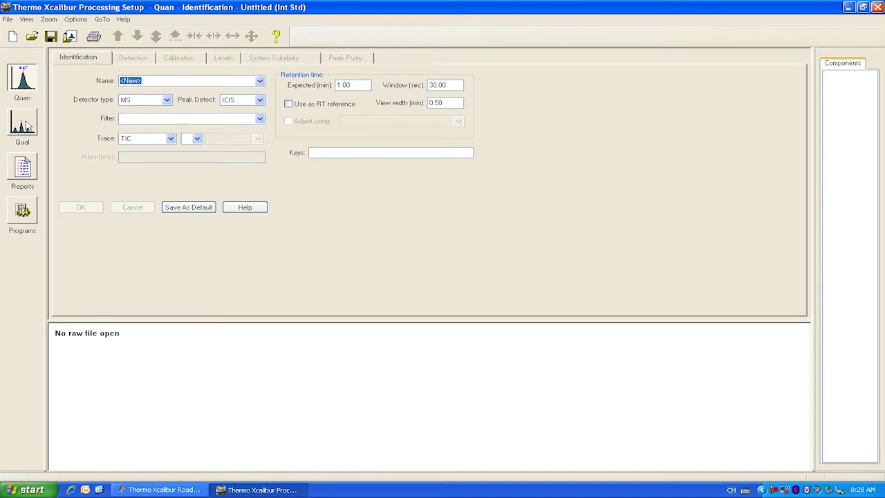
Switch the method to Qual and load My-Unknow-Sample from My Data for preview.
left_click(23, 124)
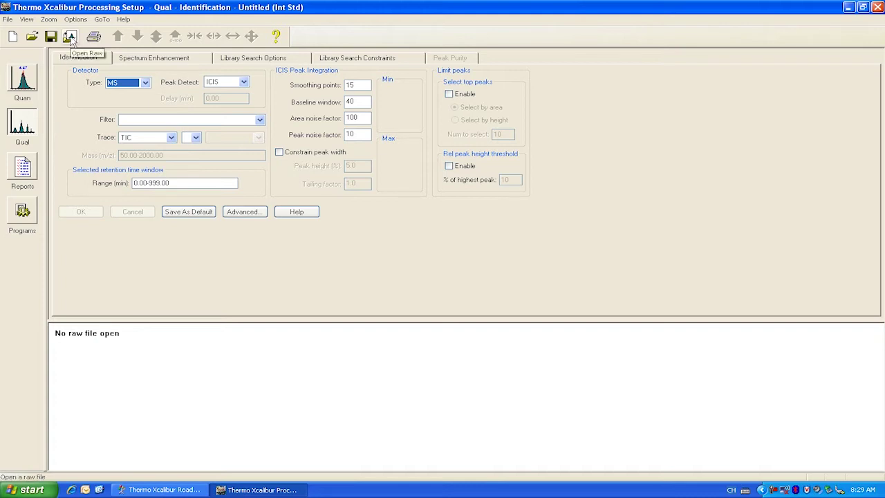
left_click(71, 37)
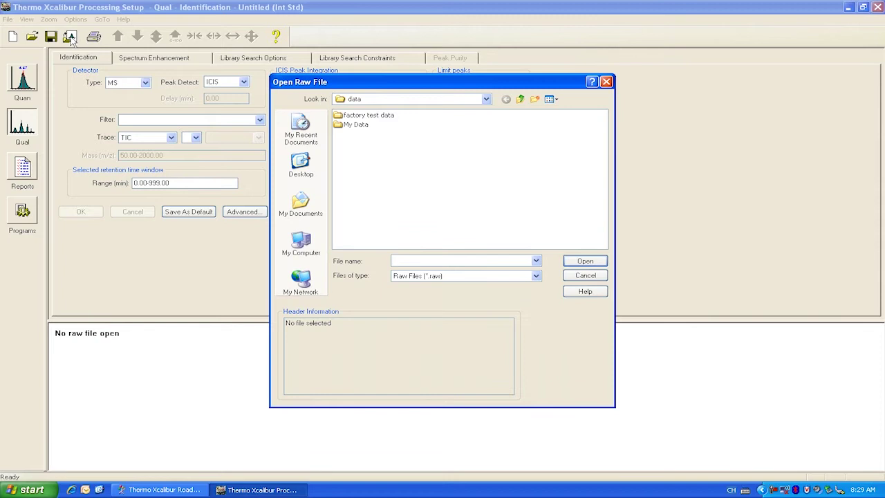
double_click(354, 125)
double_click(377, 192)
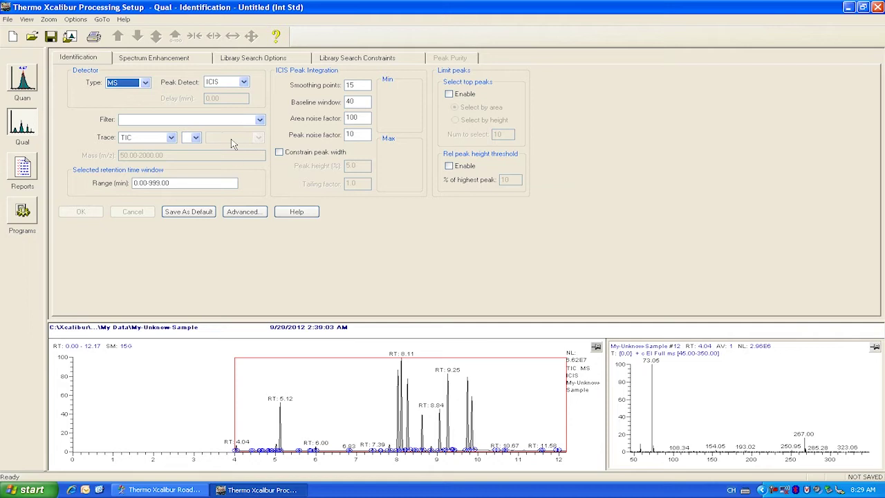
Mark a 4.70–10.20 min retention window on the chromatogram, then retype the range as 5-10.
mouse_move(264, 393)
left_mouse_down()
mouse_move(372, 452)
mouse_move(489, 454)
left_mouse_up()
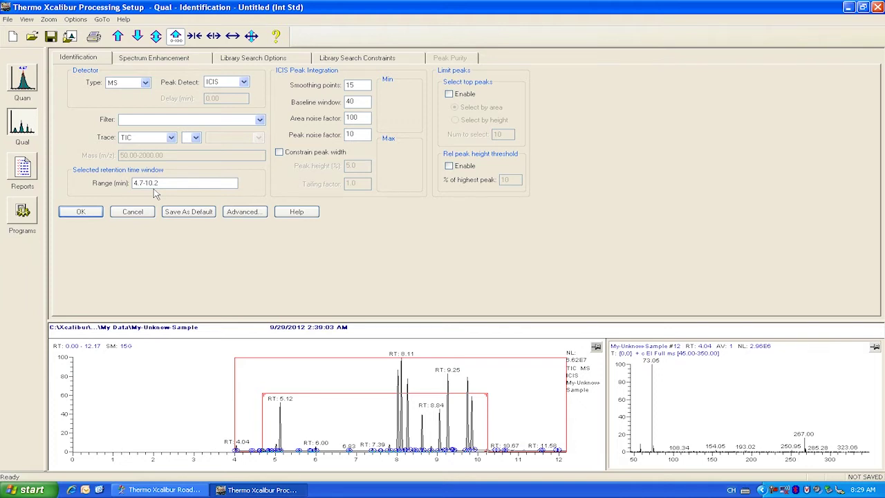
left_click(95, 214)
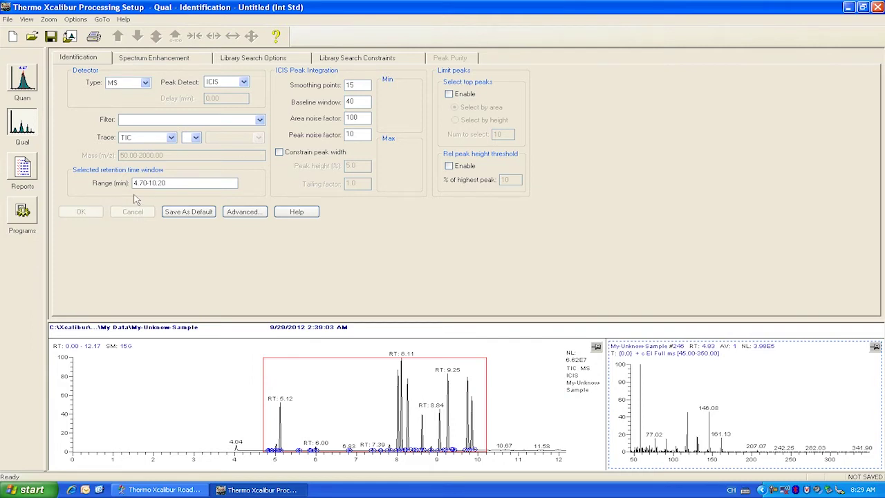
mouse_move(184, 182)
left_click_drag(169, 182, 131, 183)
type("5")
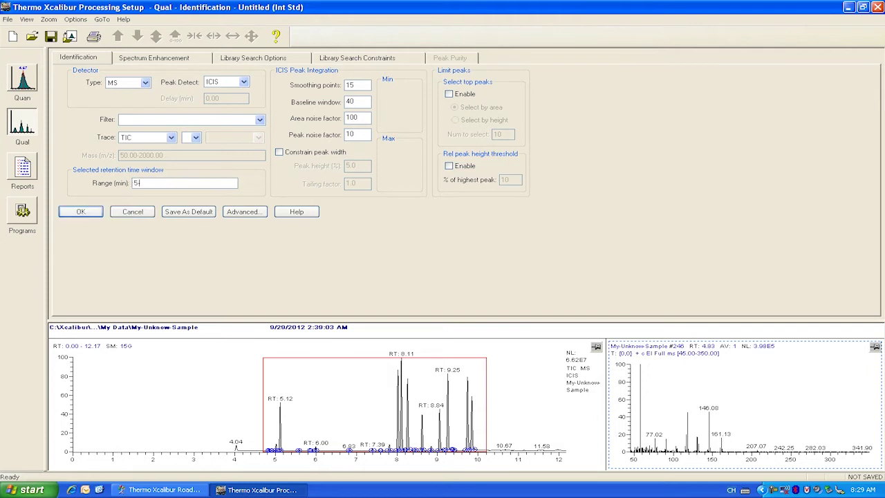
type("-10")
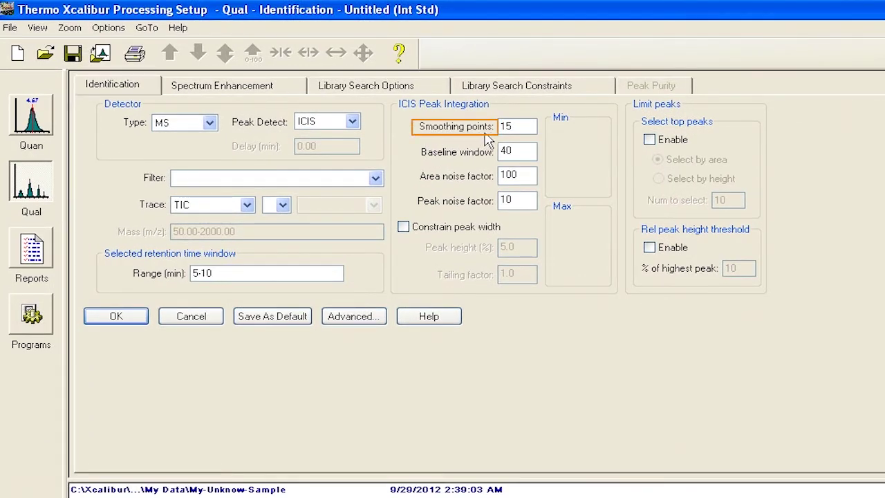
Set ICIS smoothing points 1, baseline window 40 and peak noise factor 10, then apply.
left_click(521, 126)
double_click(521, 127)
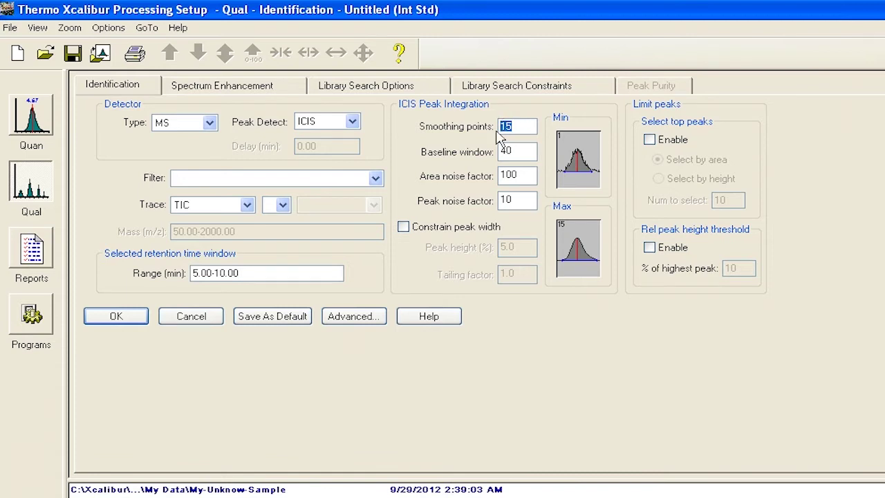
type("1")
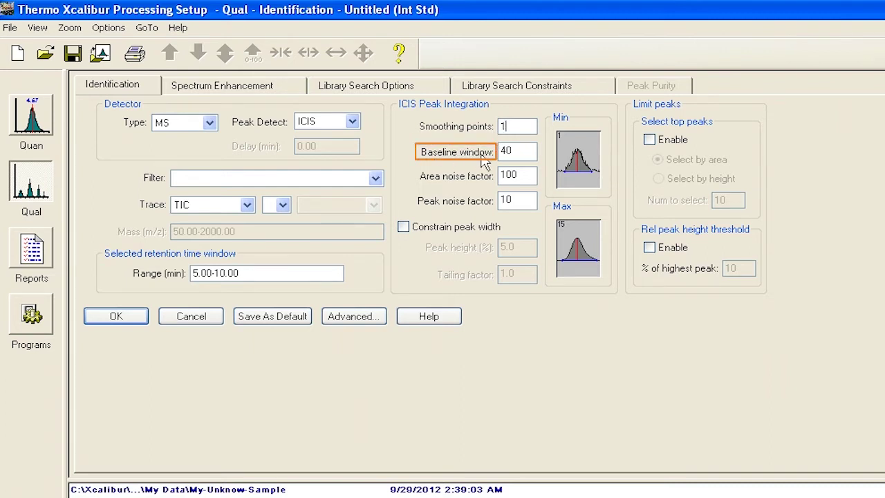
double_click(505, 151)
type("40")
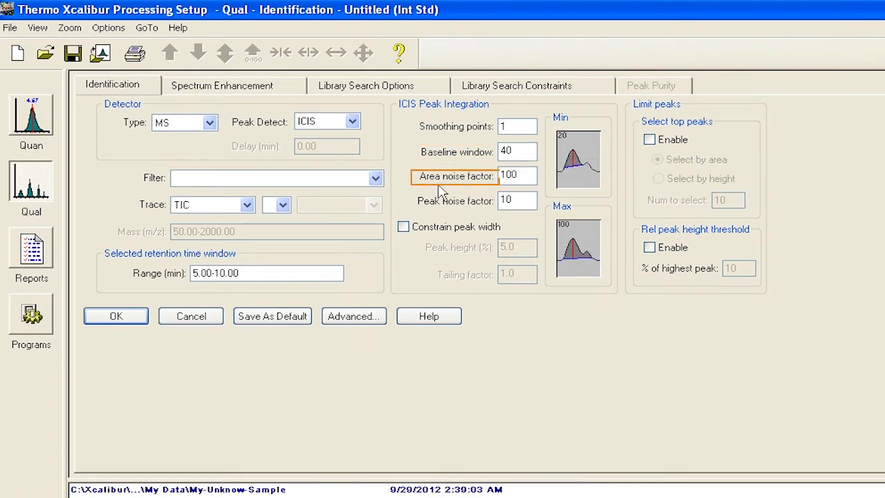
key("Tab")
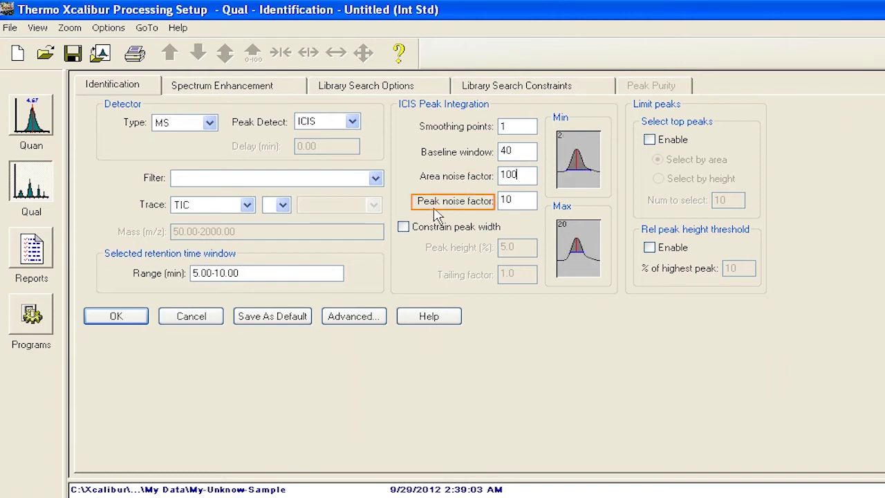
double_click(520, 201)
type("18")
key("BackSpace")
type("0")
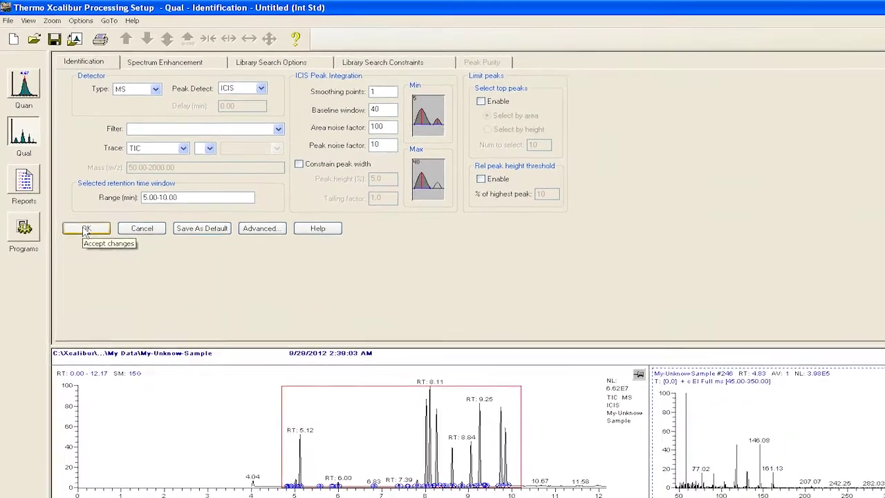
left_click(86, 228)
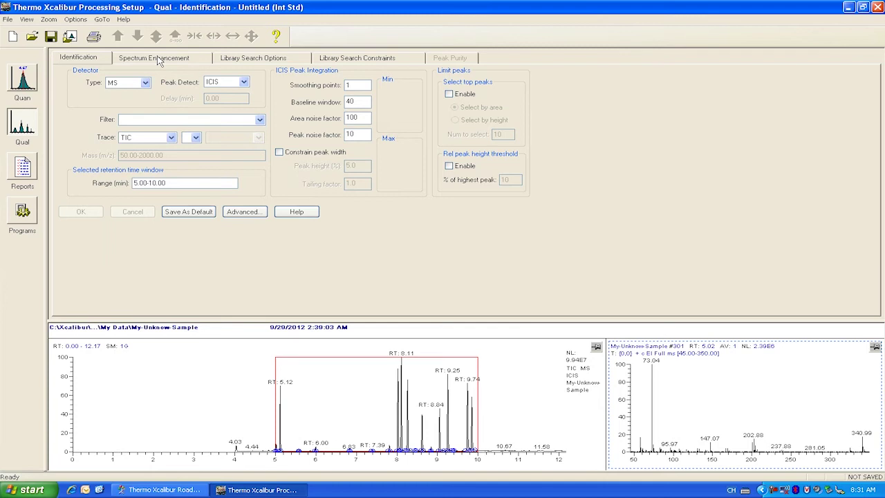
Enable Combine spectrum enhancement with 5-point background regions and a 4-point peak top.
left_click(159, 60)
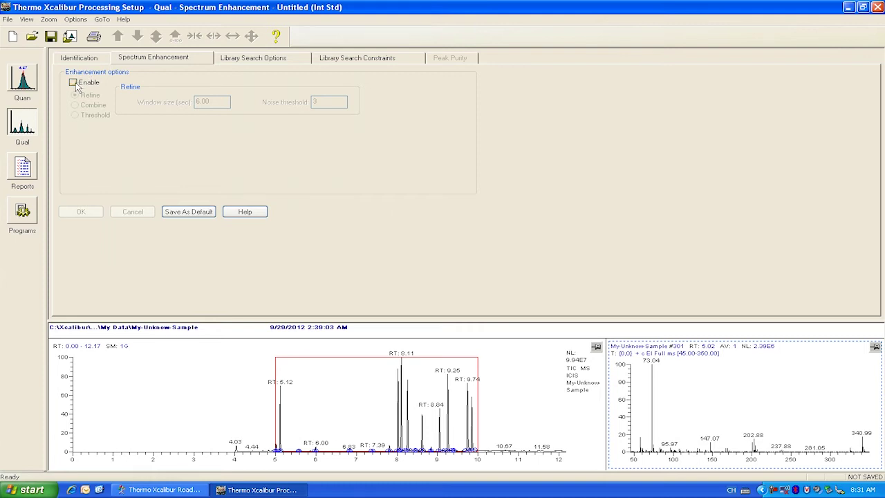
left_click(73, 83)
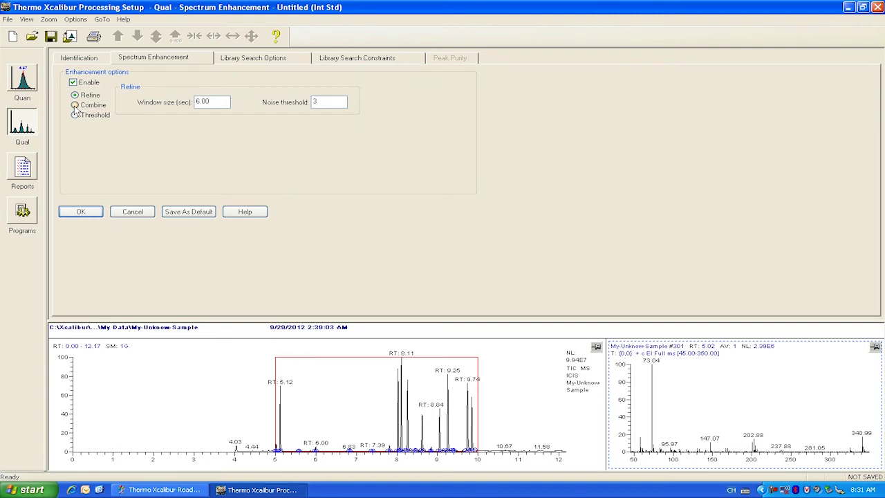
left_click(75, 105)
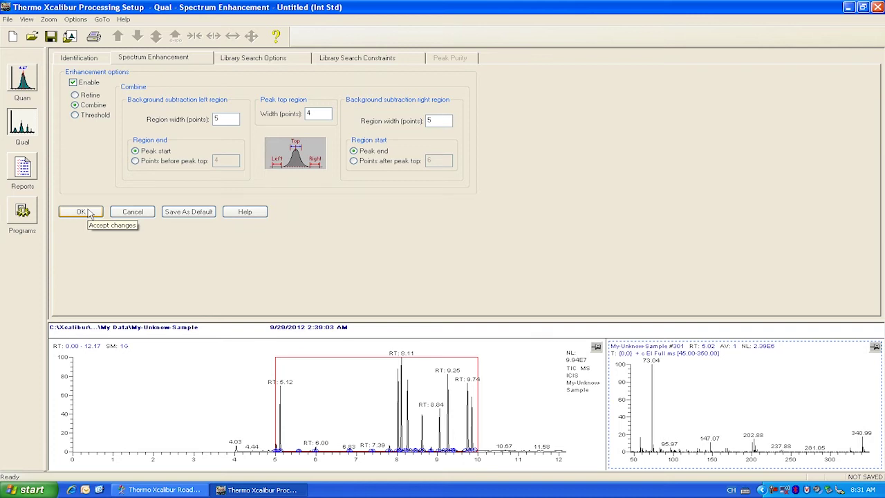
left_click(88, 213)
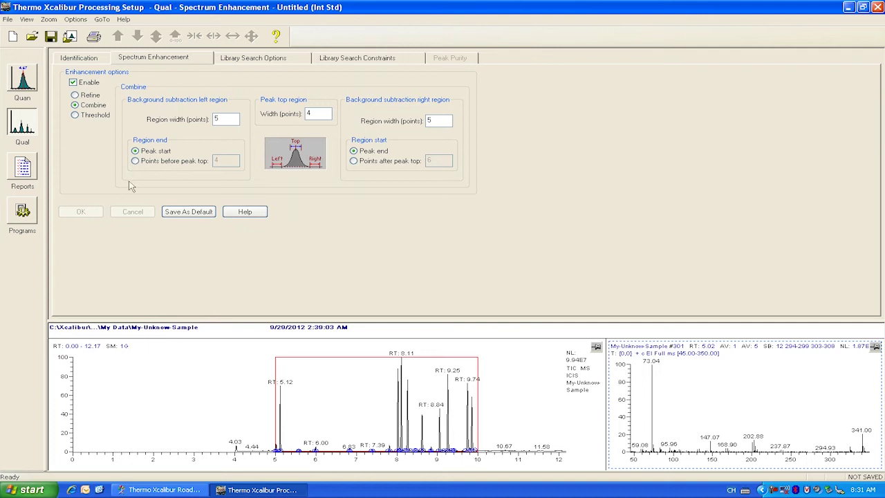
Set the Normal Identity library search's maximum number of hits to 3.
left_click(243, 62)
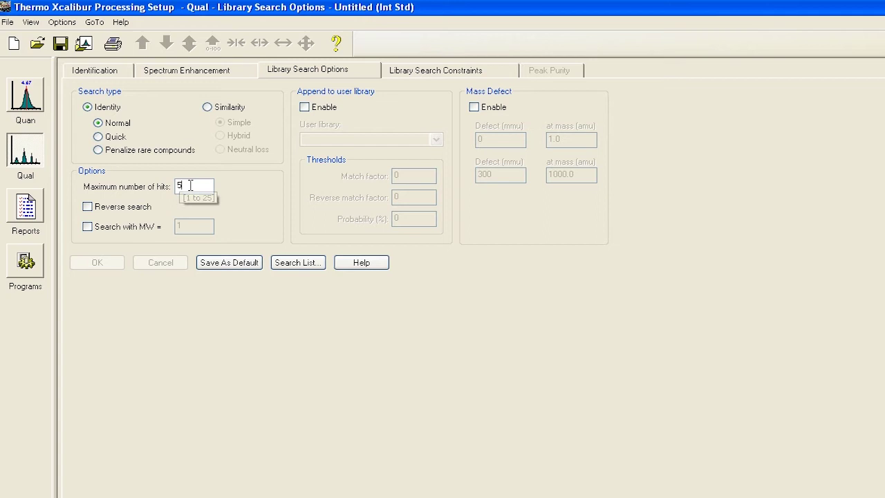
double_click(179, 186)
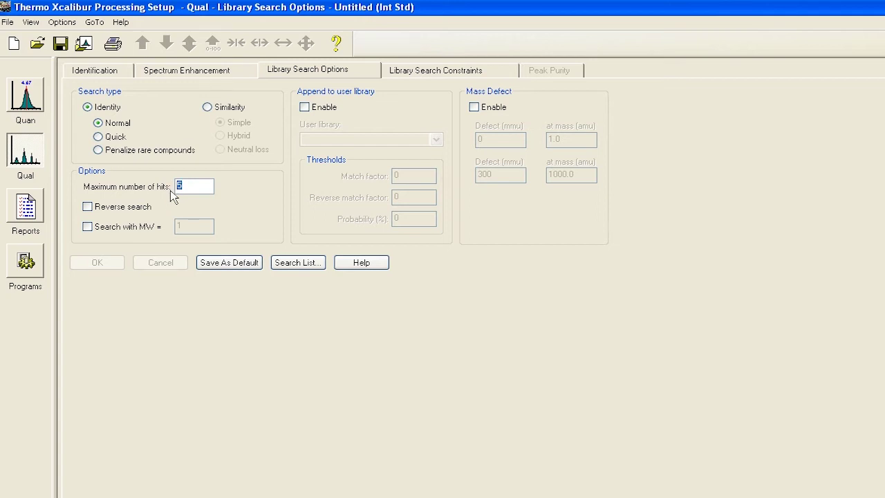
type("3")
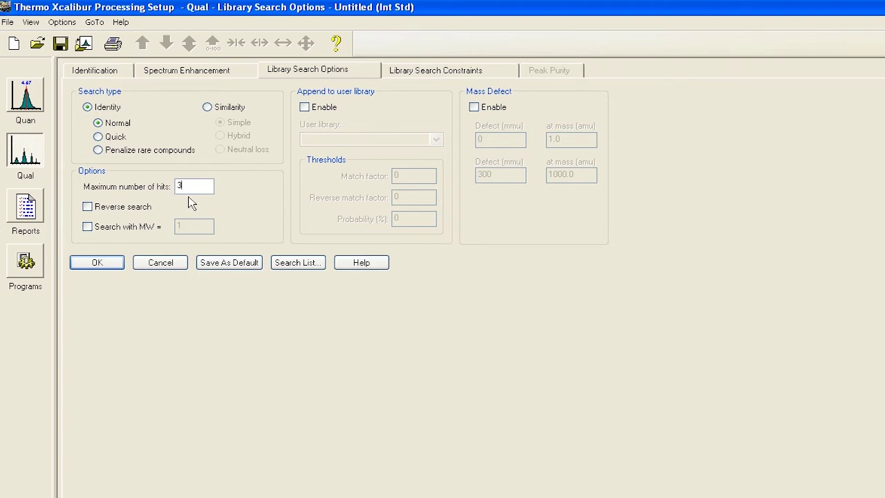
Add mainlib to the library search list and apply the search options.
left_click(292, 267)
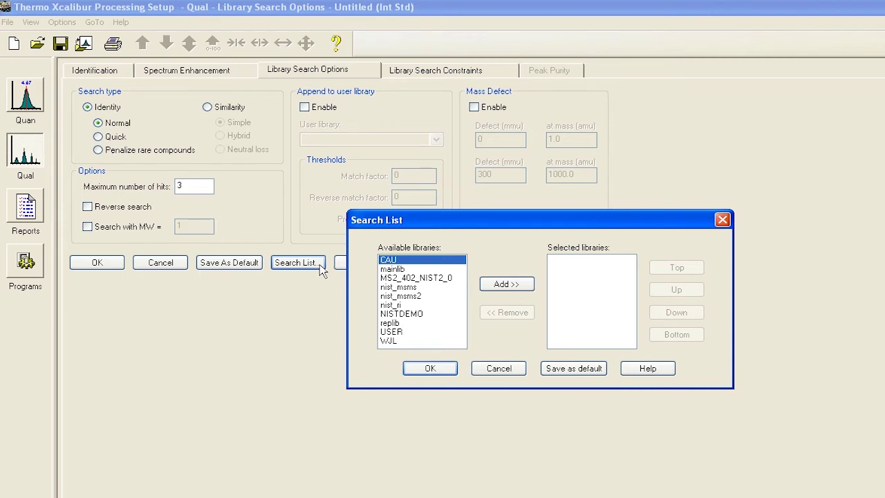
left_click(394, 269)
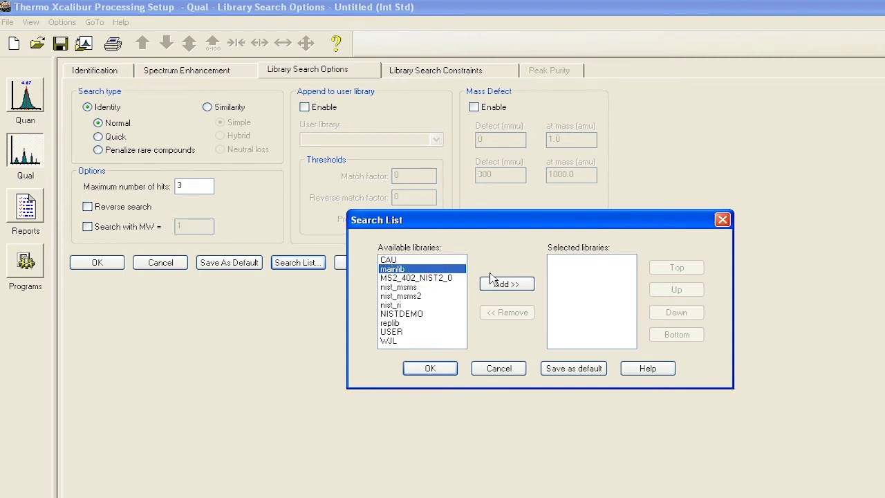
left_click(511, 285)
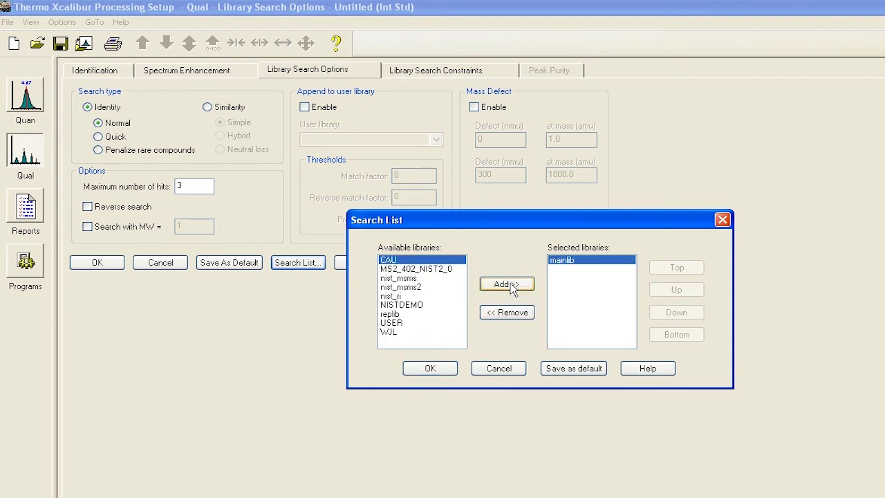
left_click(433, 369)
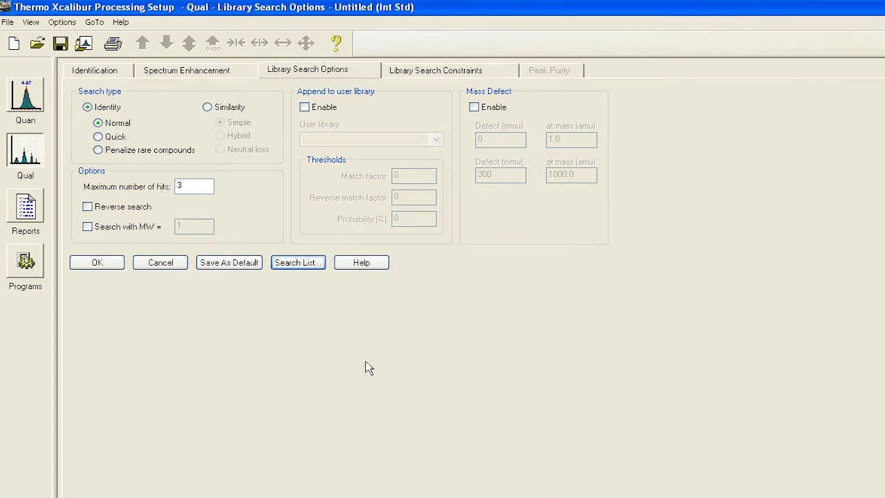
left_click(115, 266)
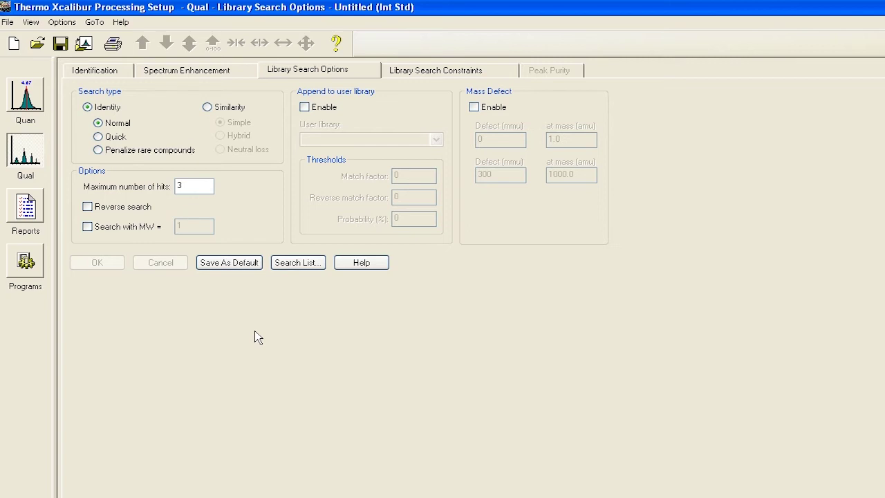
Enable the first sample report for all sample types with PDF output format.
left_click(23, 215)
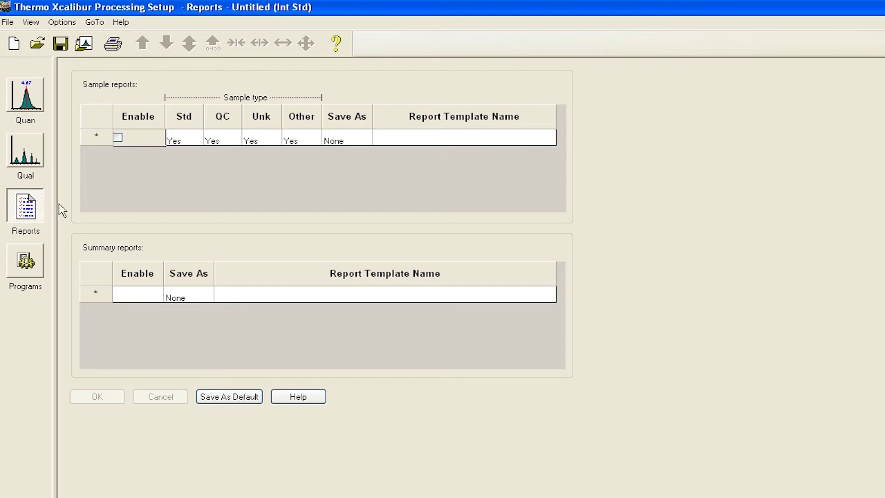
left_click(117, 139)
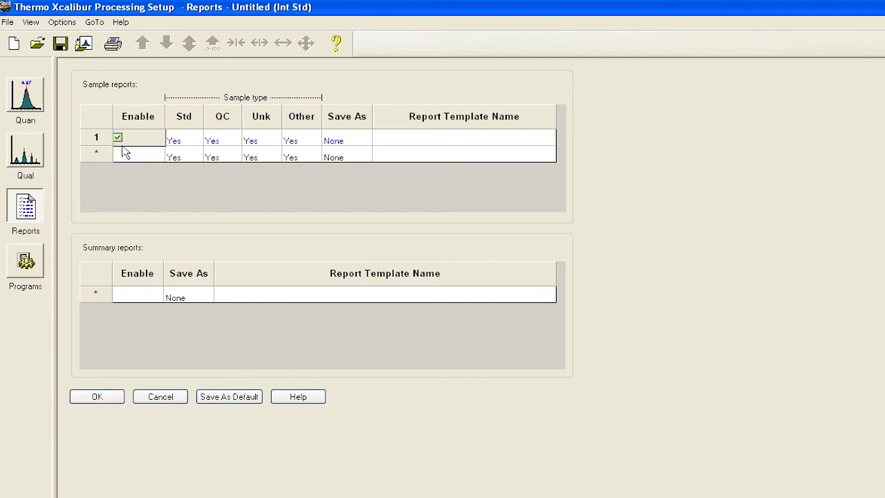
left_click(351, 138)
left_click(366, 138)
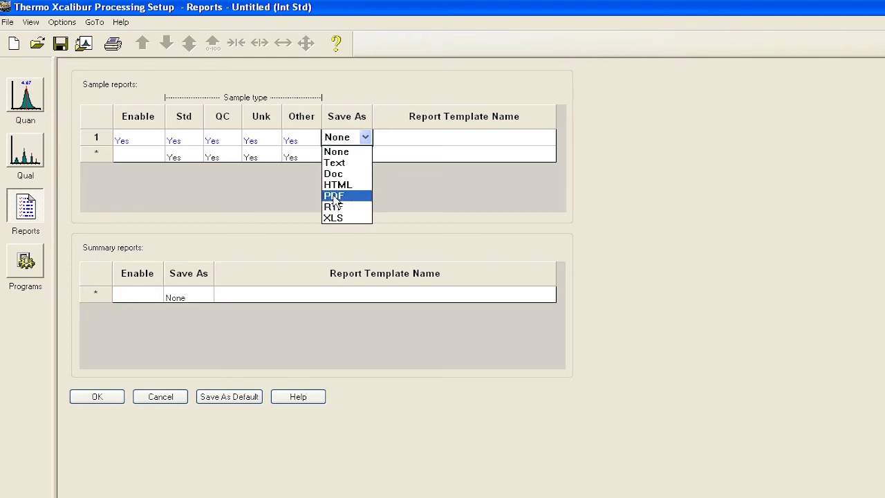
left_click(334, 197)
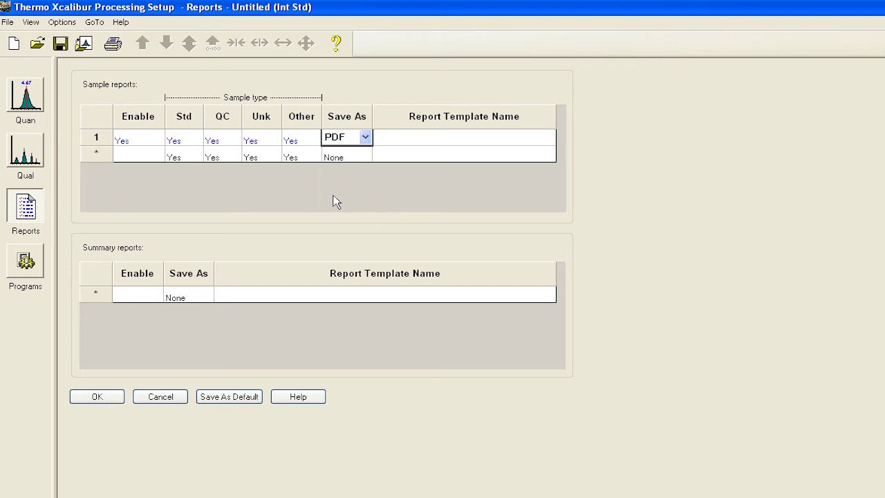
Assign the My Qual XReport template to the sample report and apply the report settings.
left_click(410, 139)
double_click(410, 139)
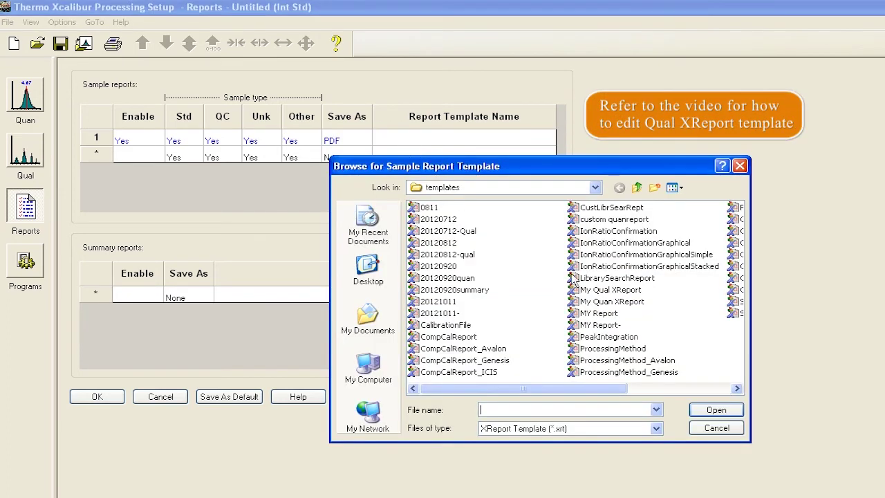
double_click(586, 290)
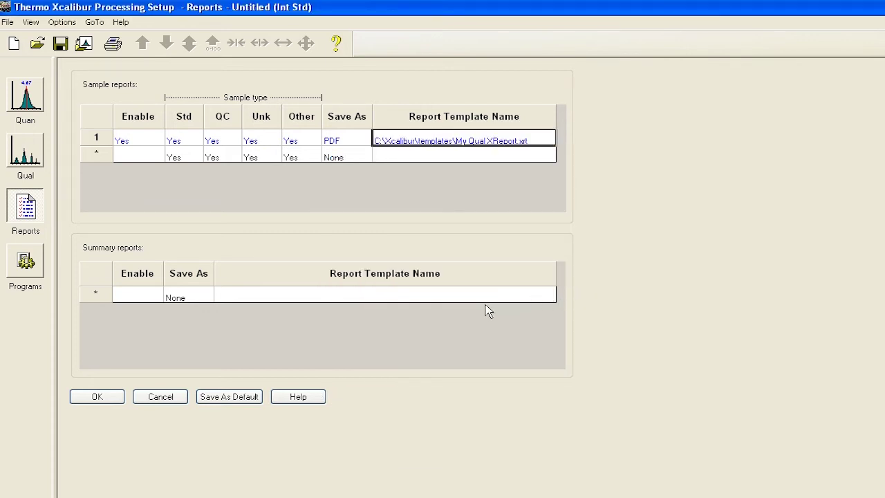
left_click(104, 394)
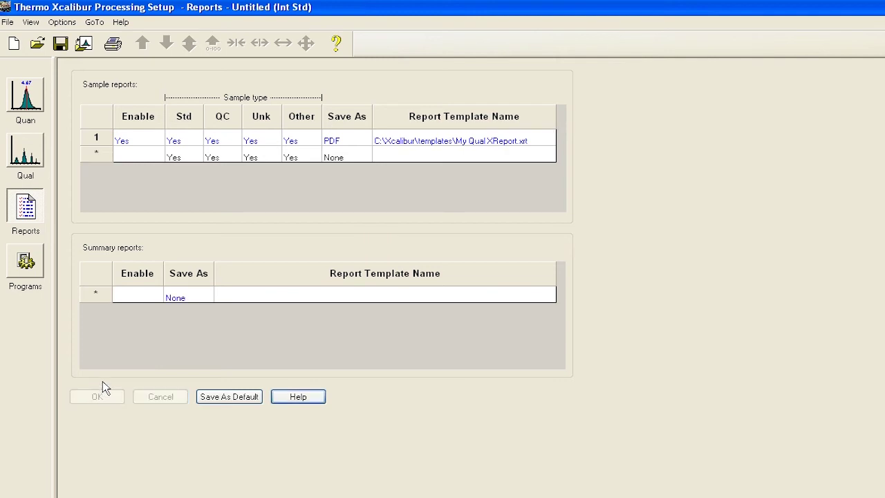
Save the method as 'My Qual Processing Method', accepting the File Summary Information.
left_click(8, 21)
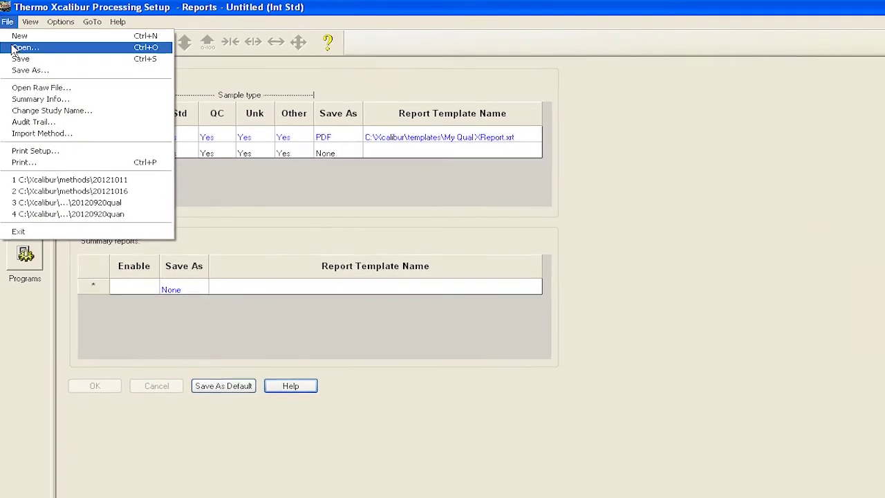
left_click(15, 70)
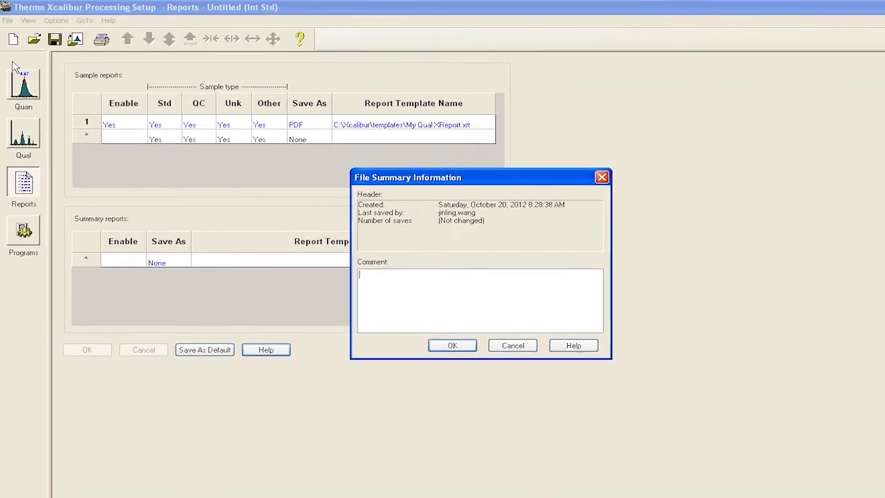
left_click(451, 345)
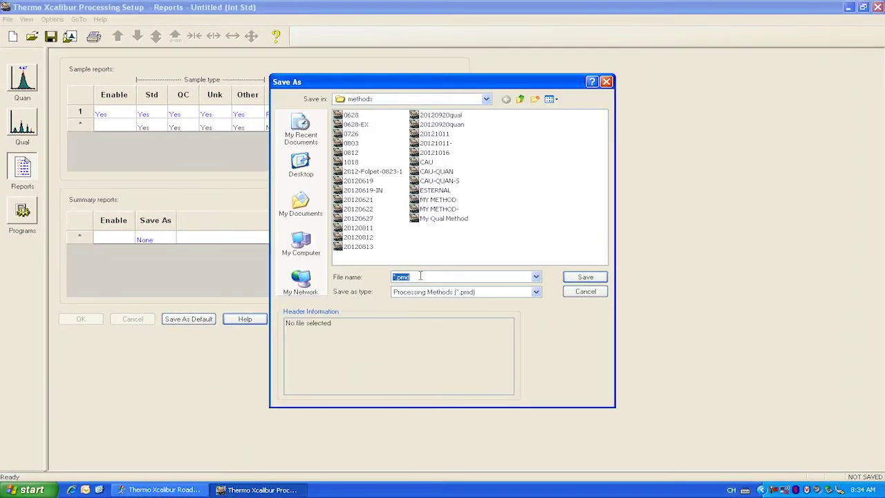
key("Caps_Lock")
type("M")
key("Caps_Lock")
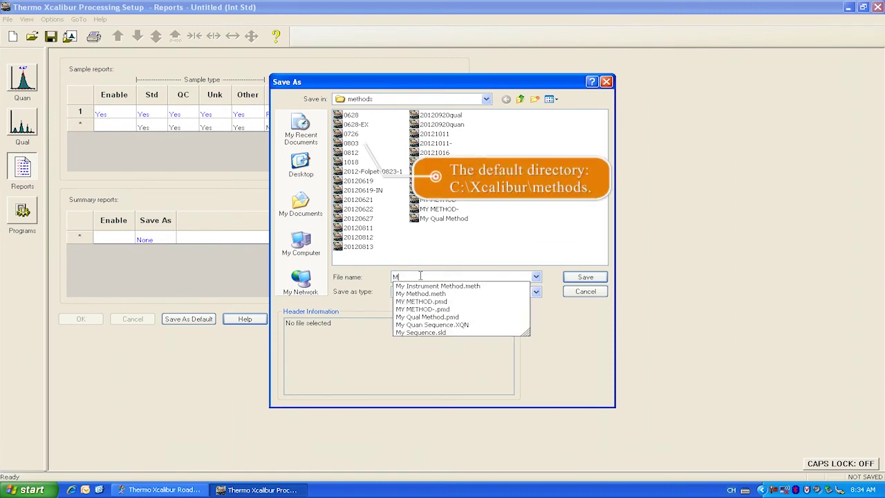
type("y Qu")
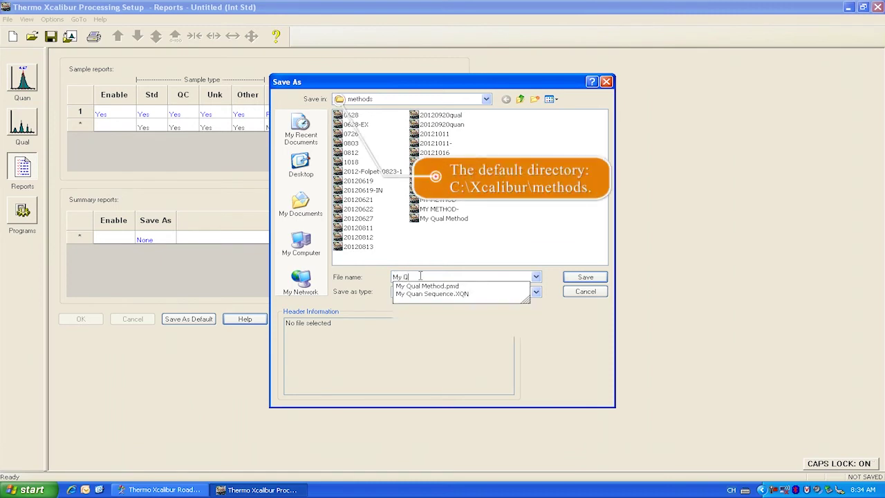
type("al Processing ")
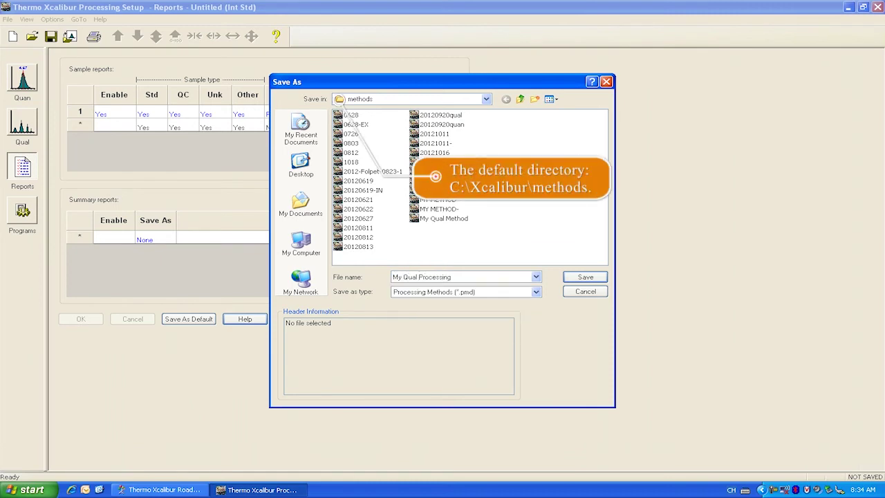
type("Method")
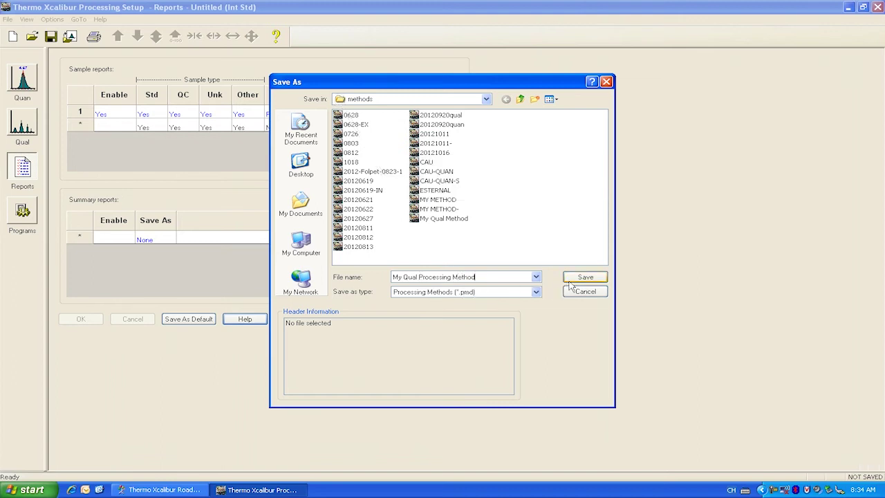
left_click(571, 280)
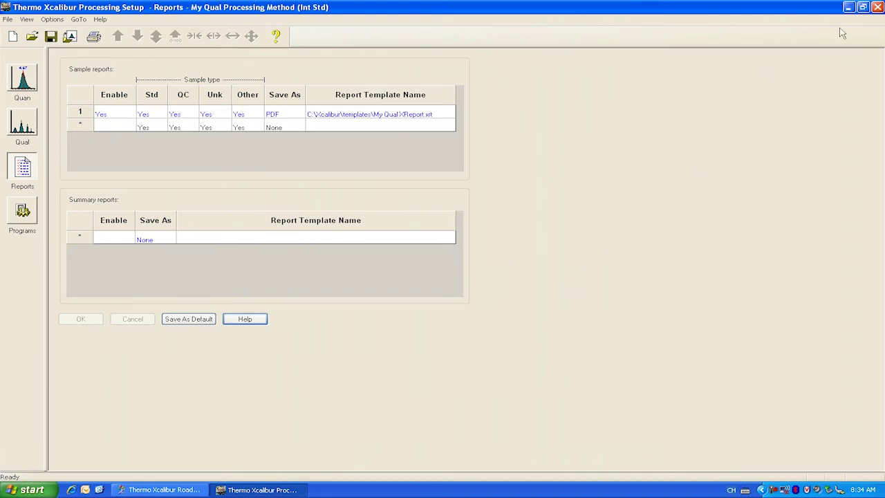
Close Processing Setup and open My Sequence, with its eight samples, in Sequence Setup.
left_click(878, 8)
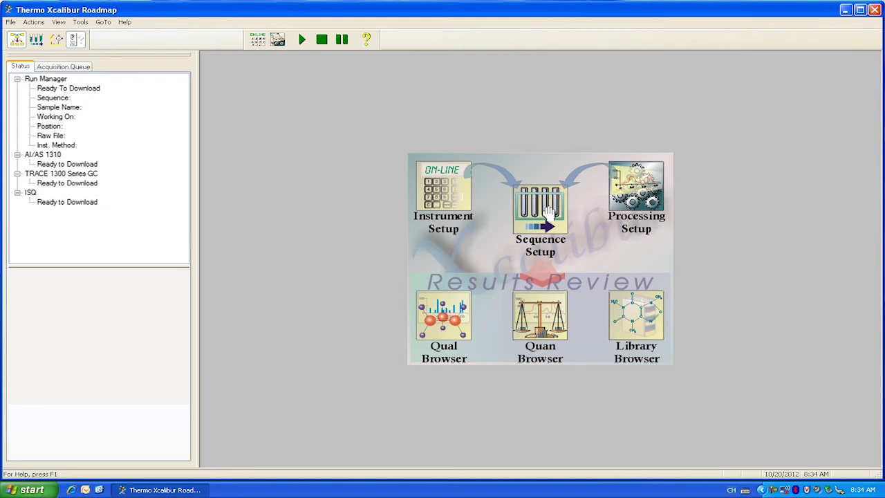
left_click(549, 213)
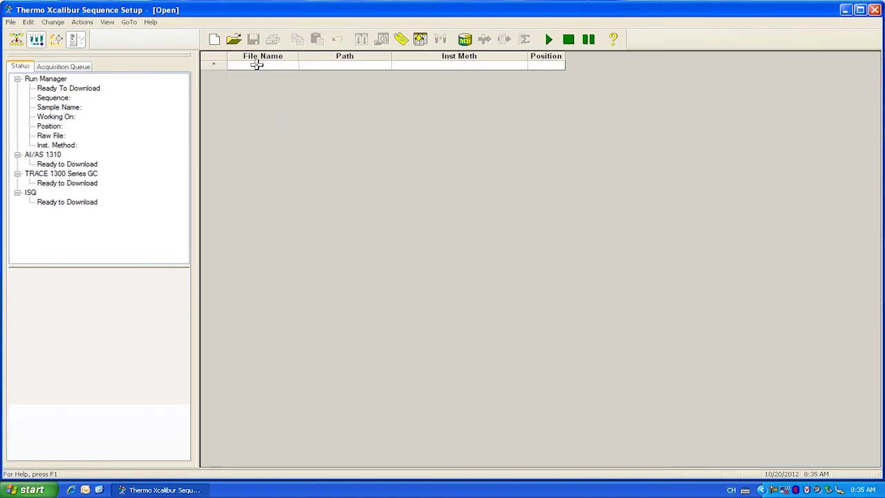
left_click(234, 41)
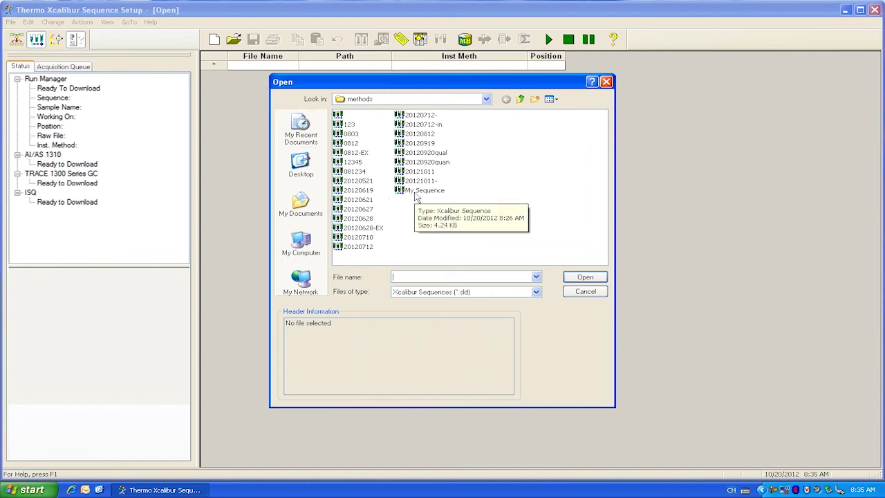
double_click(415, 193)
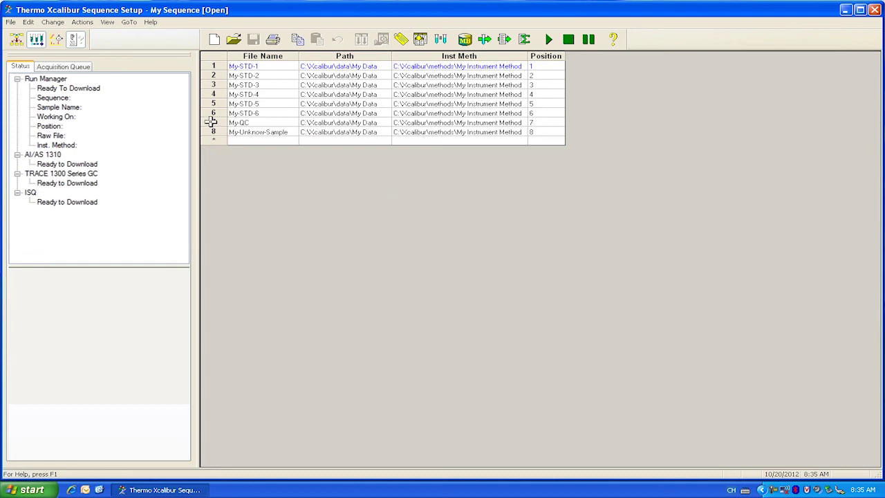
Delete sequence rows 1–7, leaving only the My-Unknow-Sample row.
left_click_drag(211, 122, 214, 66)
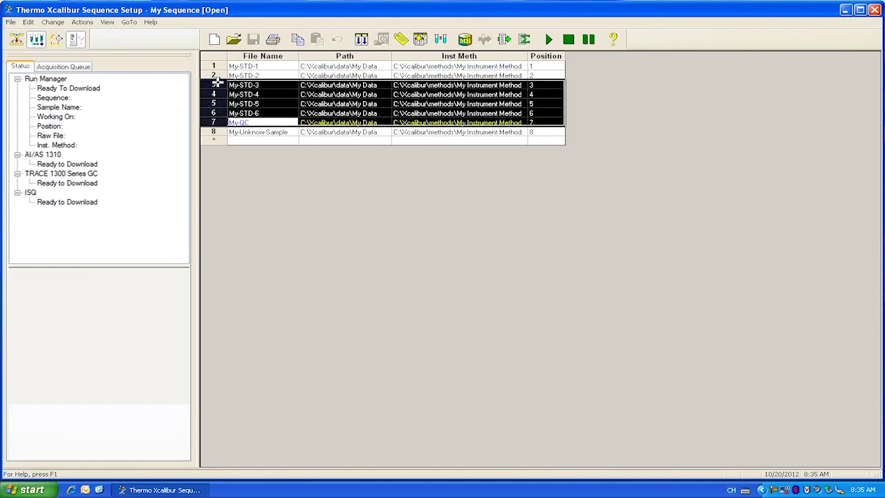
right_click(252, 86)
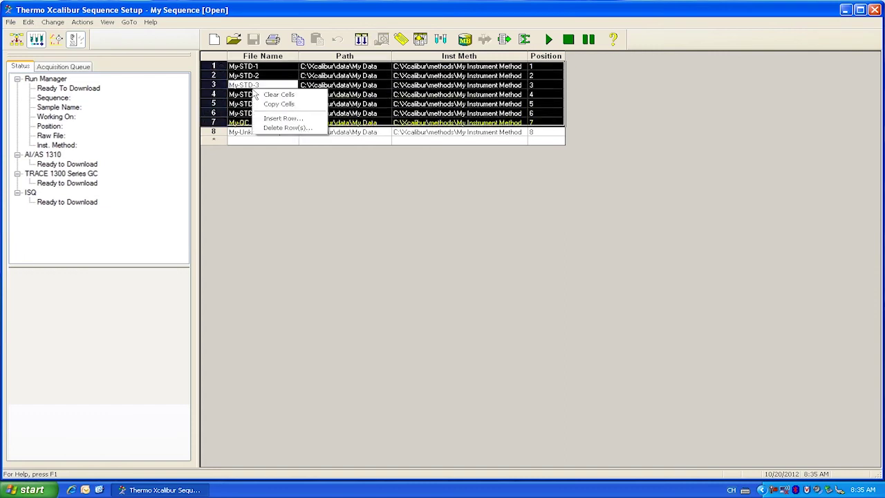
left_click(268, 128)
left_click(417, 257)
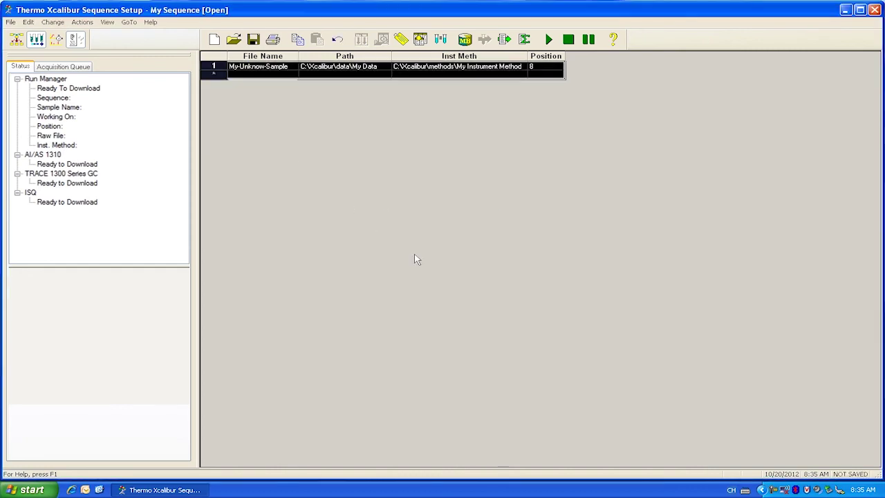
left_click(400, 74)
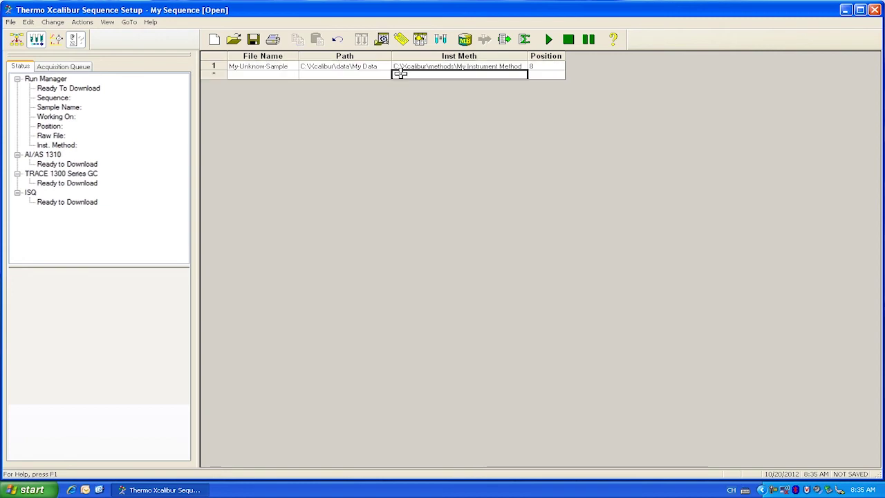
Add the Proc Meth column to the sequence table's displayed columns.
left_click(420, 42)
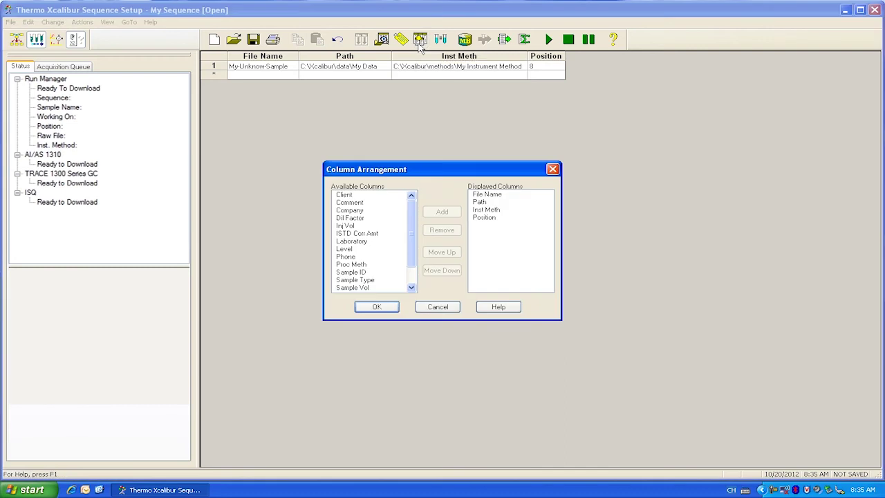
left_click(365, 266)
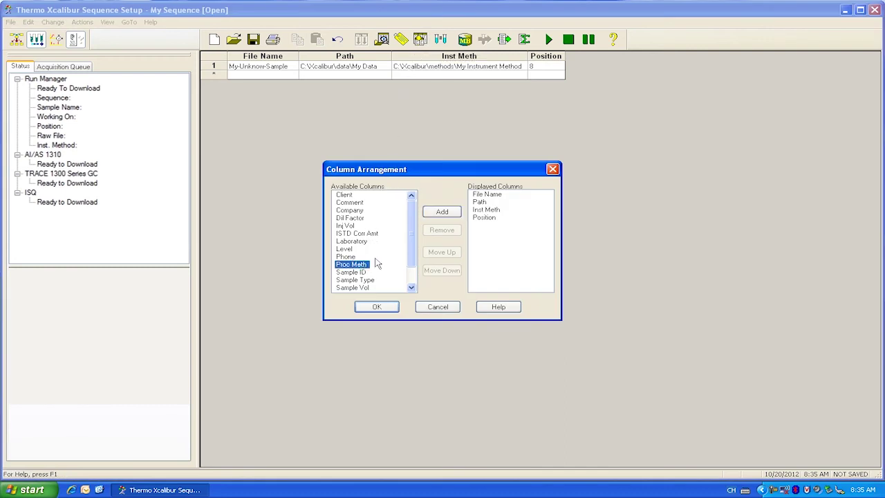
left_click(441, 219)
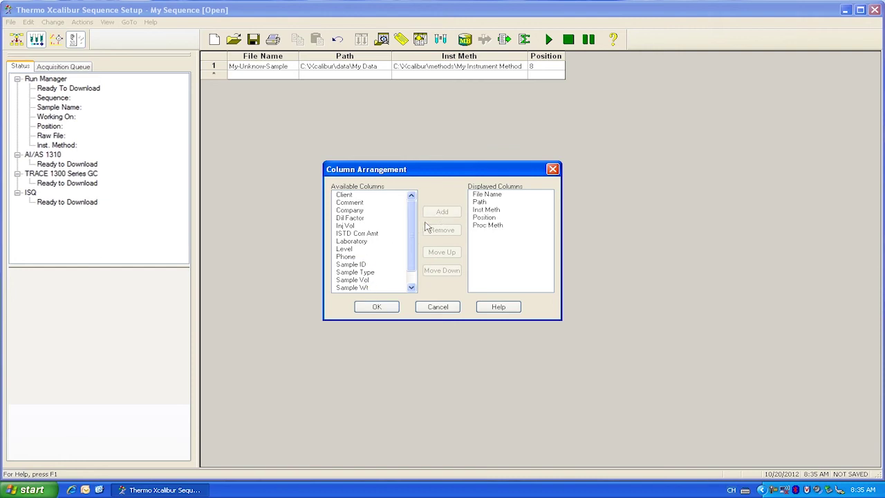
left_click(366, 315)
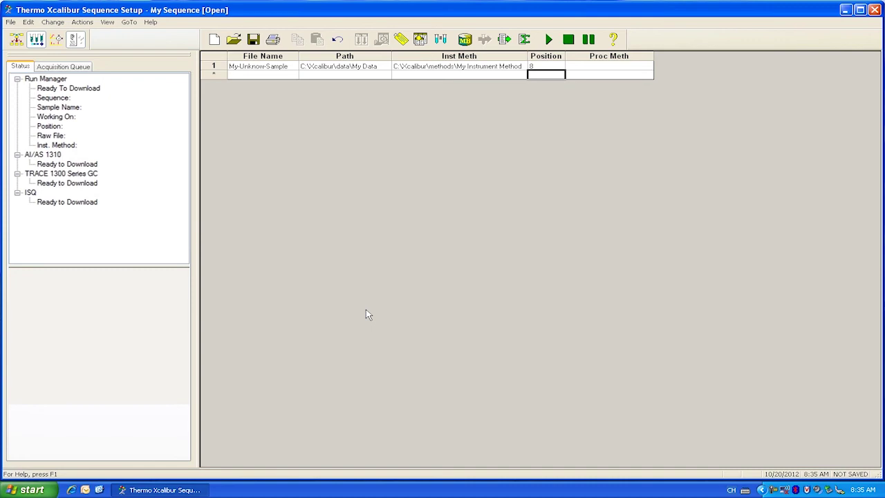
Set the unknown sample's Proc Meth to My Qual Processing Method.
left_click(577, 66)
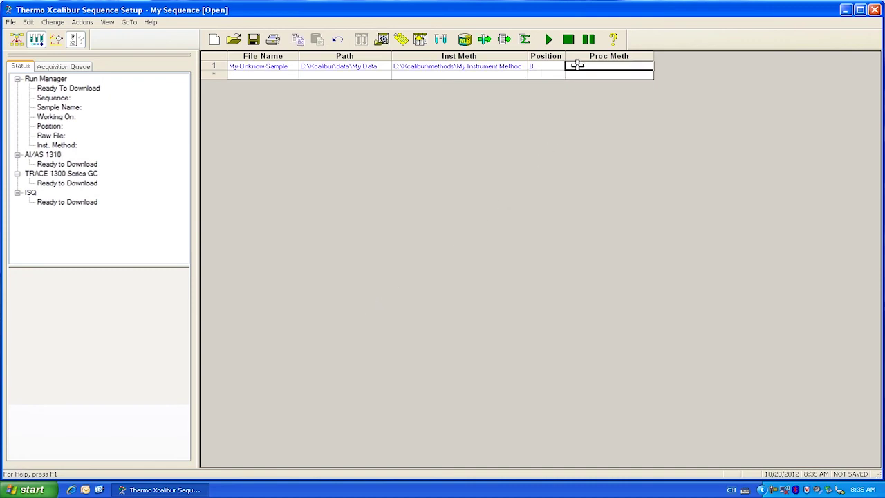
double_click(577, 66)
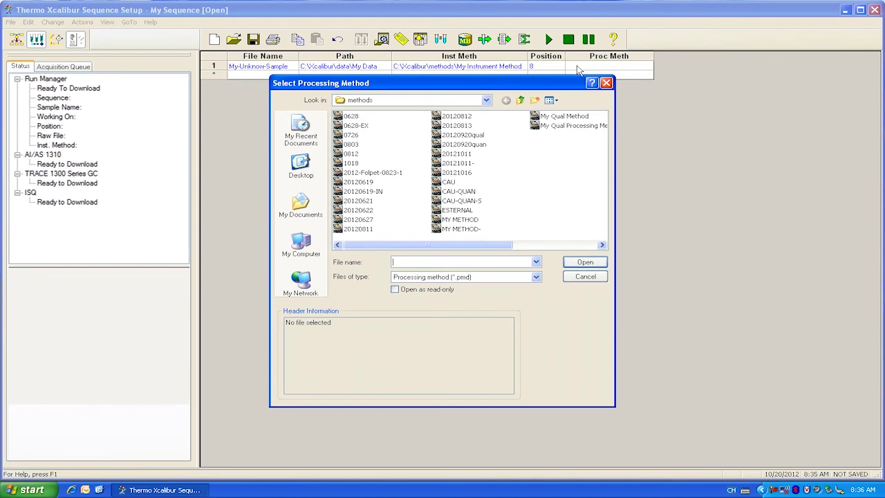
left_click(565, 131)
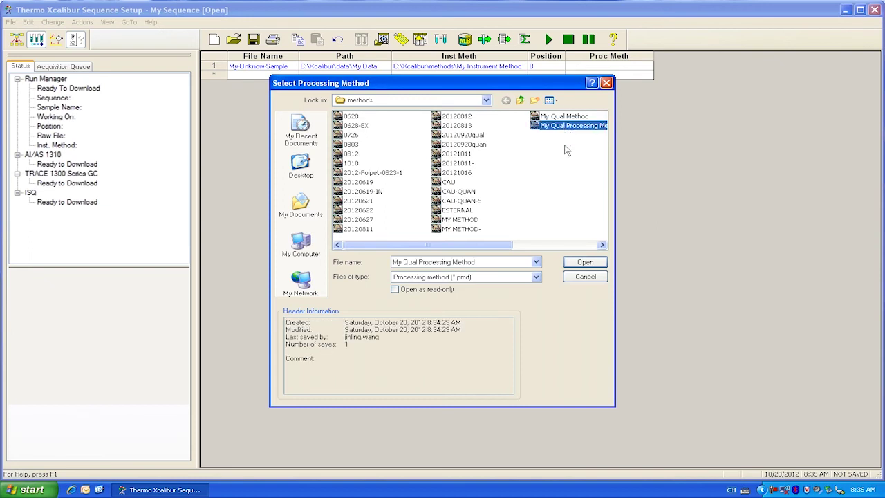
left_click(580, 262)
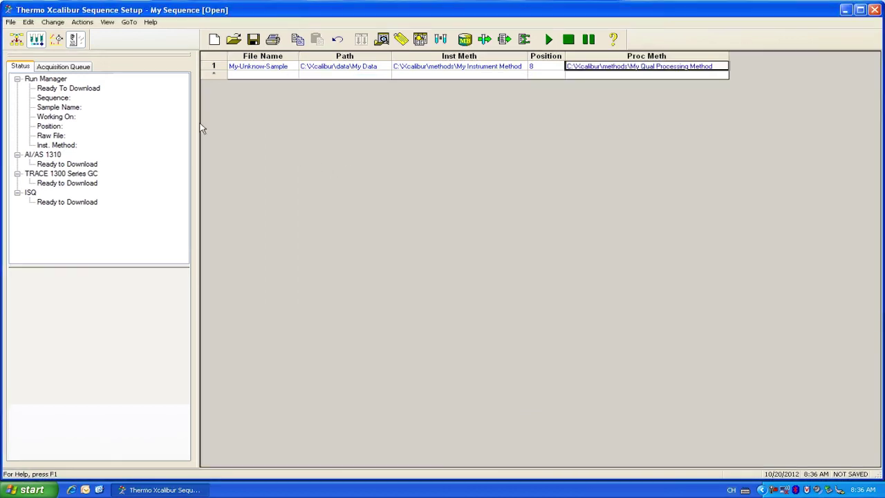
Save the sequence under the new name 'My Qual Sequence'.
left_click(11, 23)
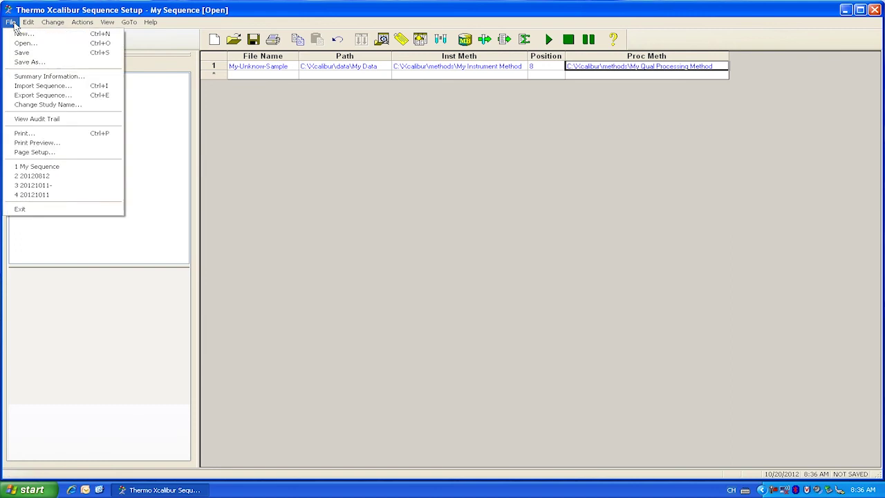
left_click(19, 63)
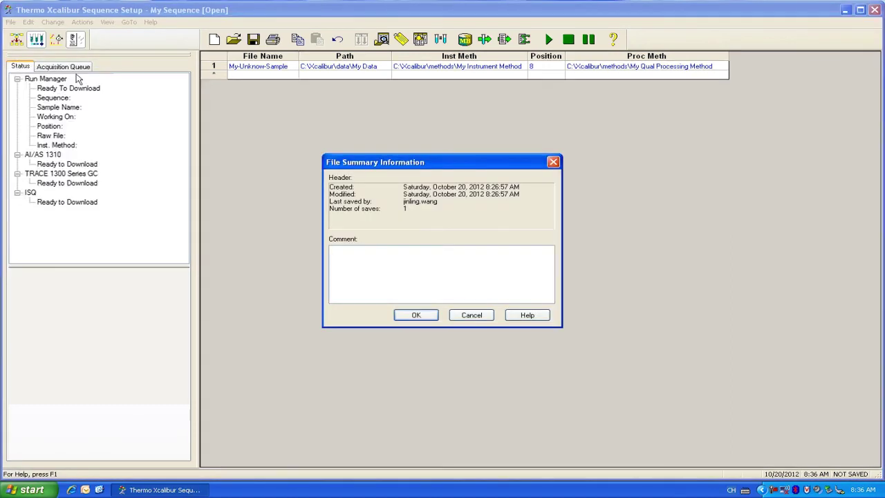
left_click(407, 314)
key("Caps_Lock")
type("M")
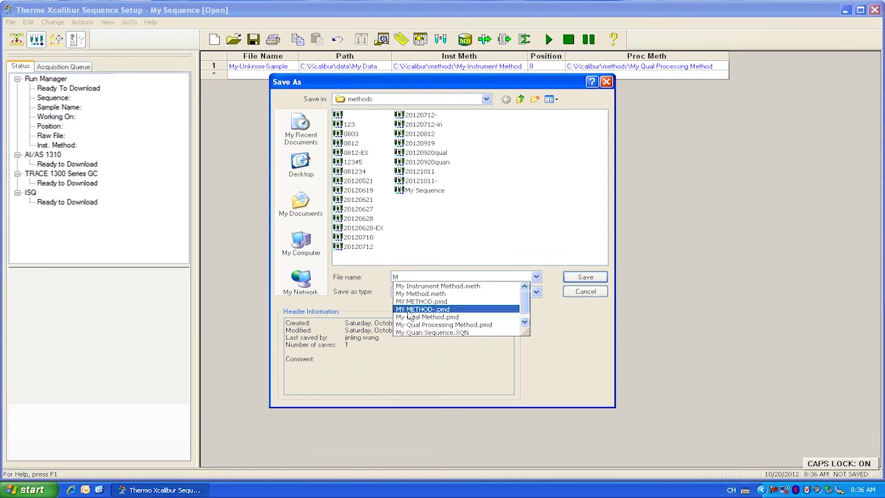
type("y Qual")
key("Caps_Lock")
type(" S")
key("Caps_Lock")
type("equence")
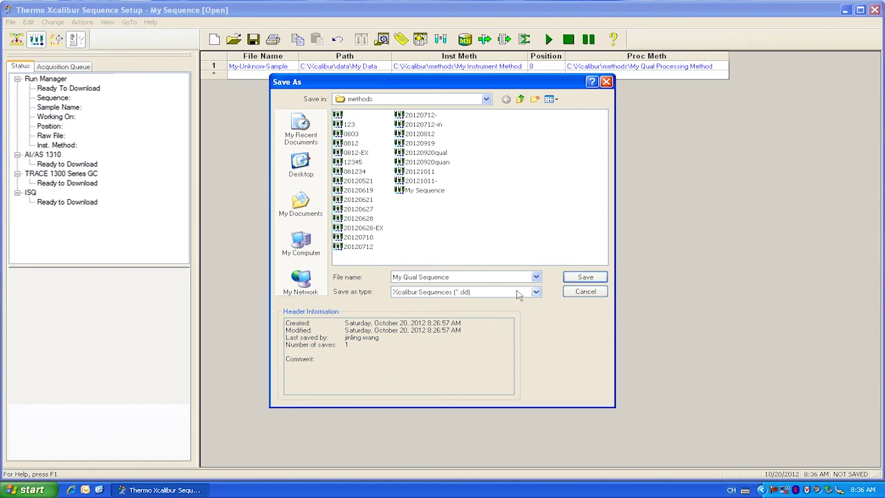
left_click(583, 277)
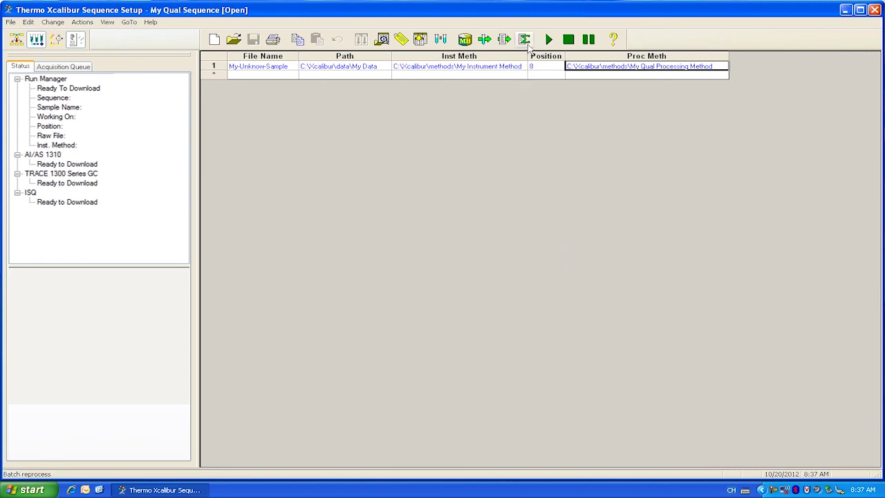
Batch reprocess with Quan off, Qual on, and Print Sample Reports enabled.
left_click(526, 41)
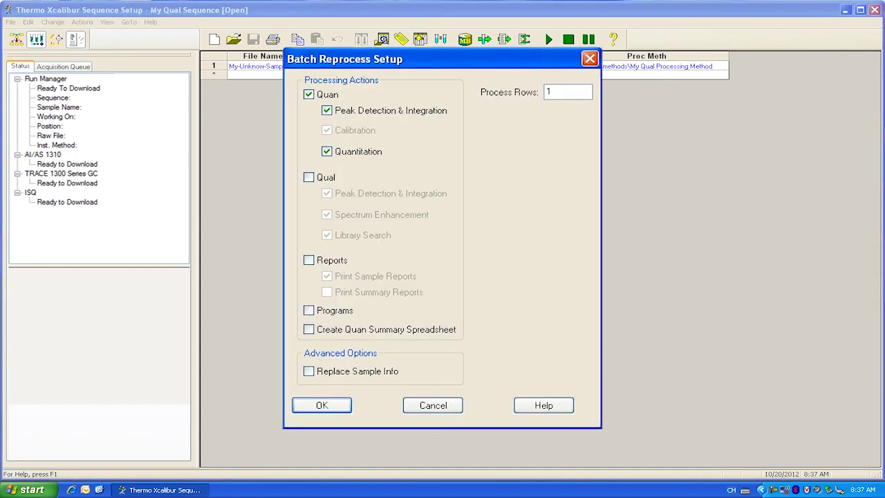
left_click(312, 96)
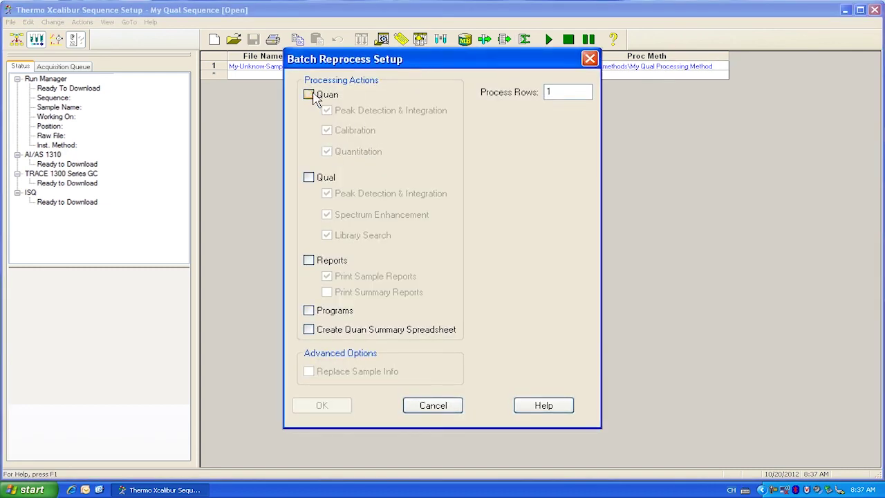
left_click(309, 179)
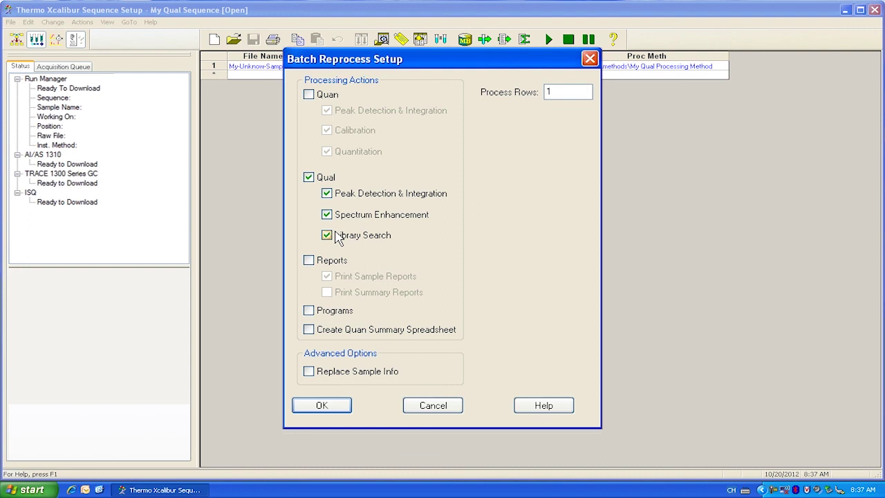
left_click(309, 261)
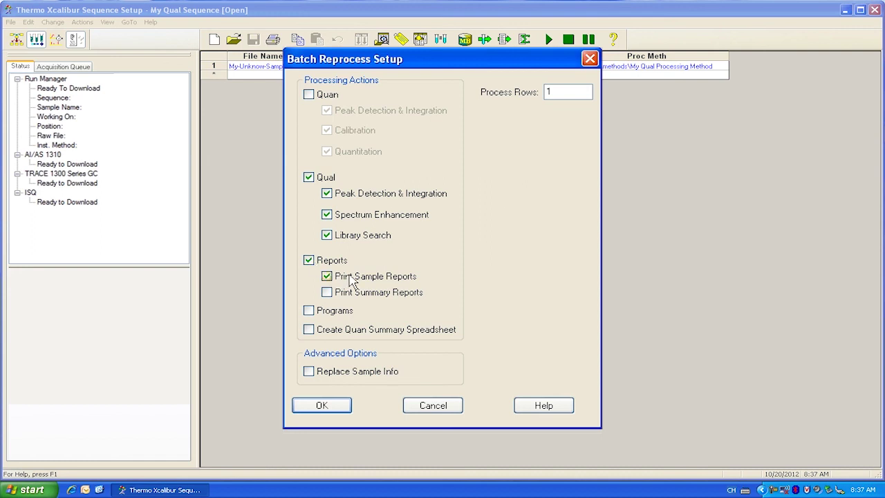
left_click(321, 405)
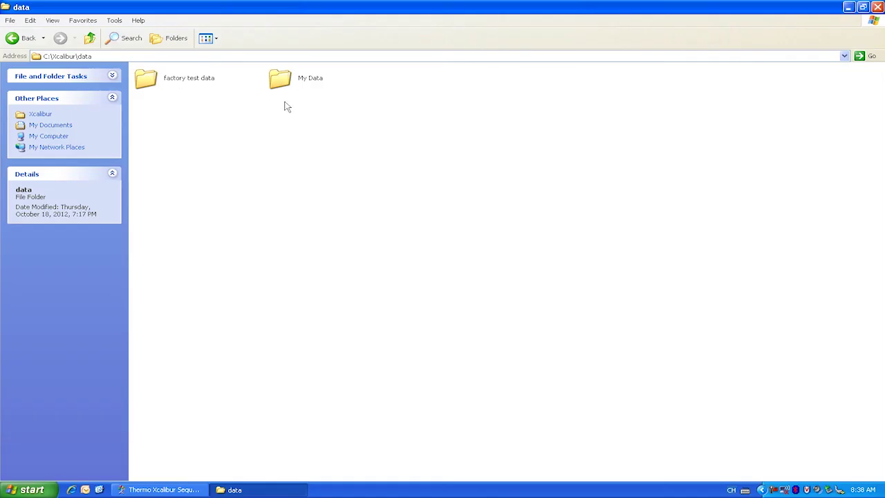
Open the My Data folder and select the My Qual XReport PDF.
double_click(285, 85)
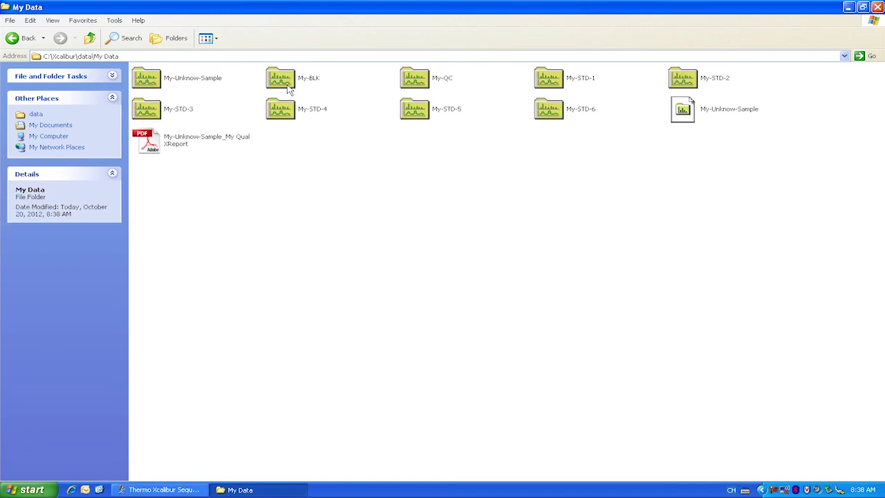
left_click(225, 148)
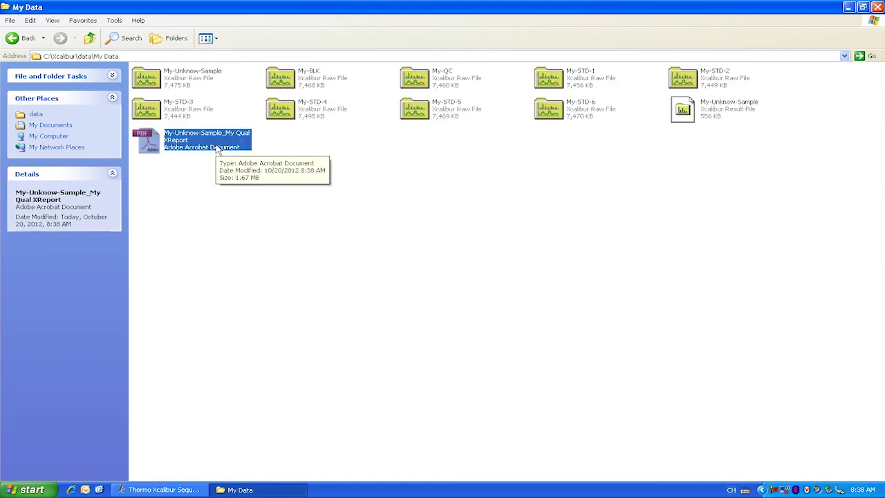
Open My-Unknow-Sample_My Qual XReport PDF in Adobe Reader.
double_click(222, 148)
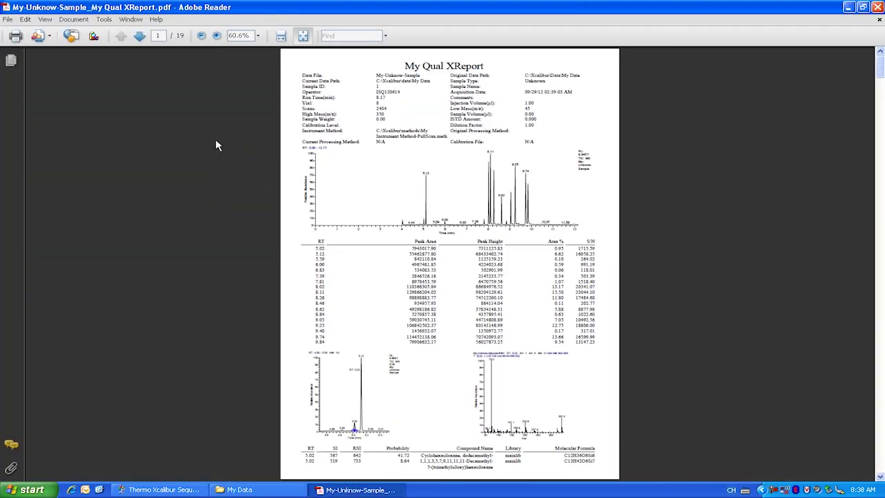